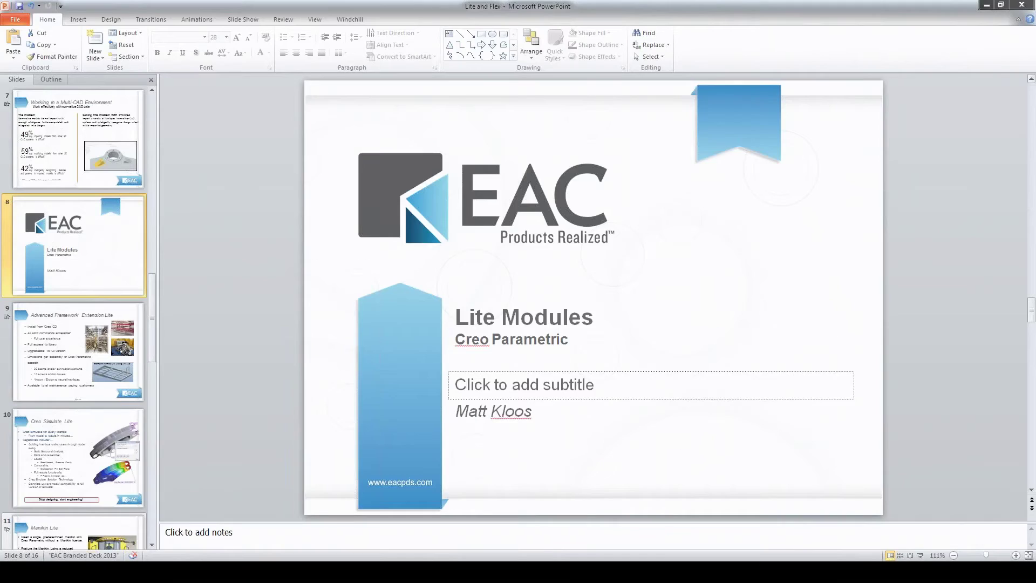
- Minimize the presentation and look at the setup file in the Creo 2 Layout M40 installation folder
{"action": "left_click", "coordinate": [985, 7]}
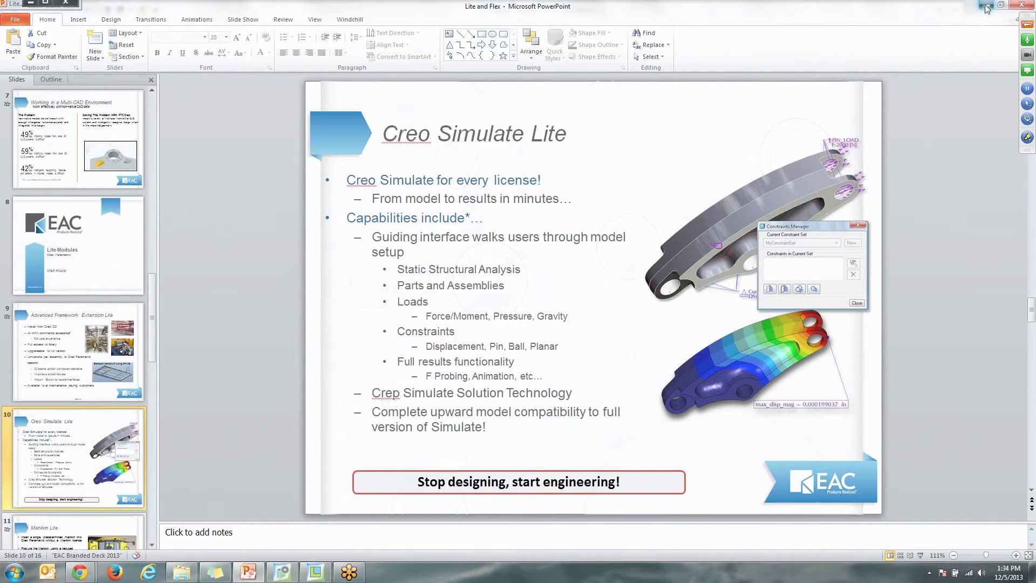
{"action": "left_click", "coordinate": [986, 8]}
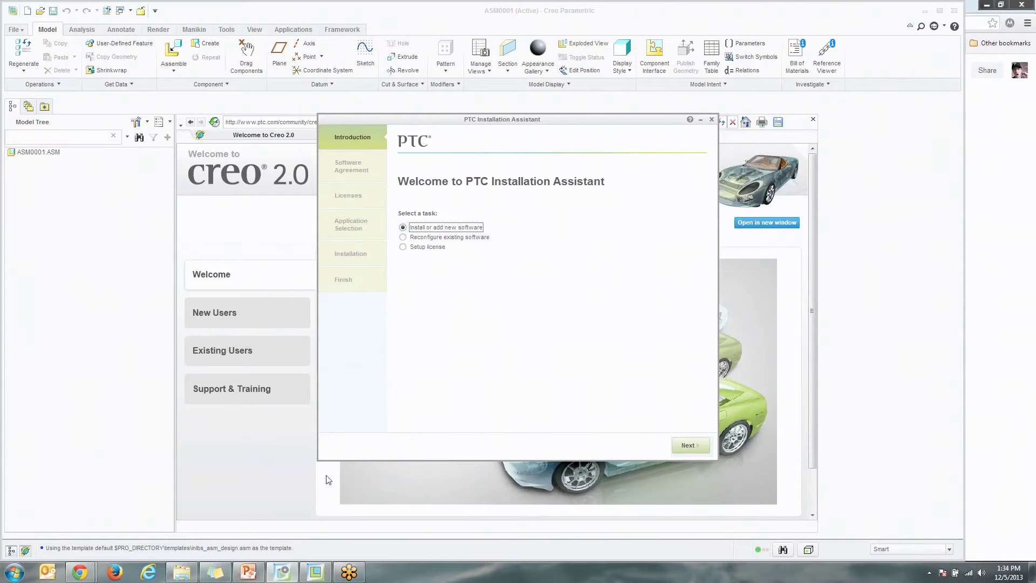
{"action": "left_click", "coordinate": [181, 571]}
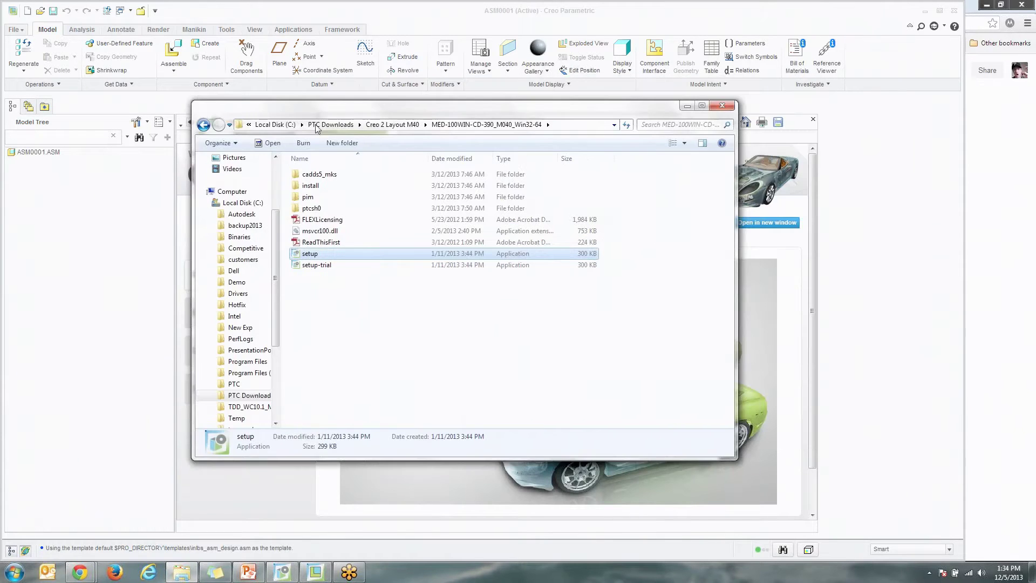
{"action": "left_click_drag", "start_coordinate": [378, 105], "coordinate": [288, 136]}
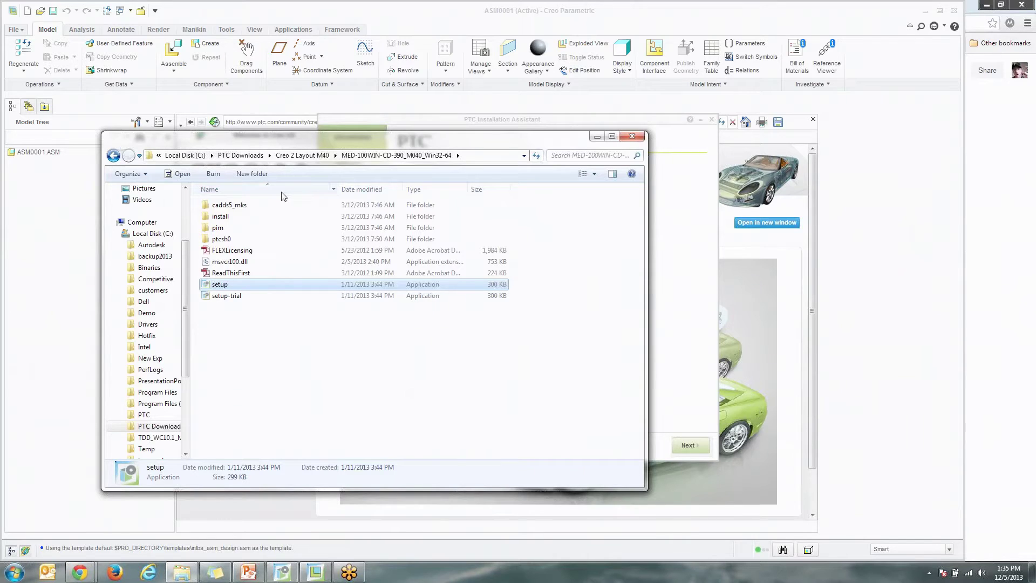
{"action": "left_click", "coordinate": [597, 137]}
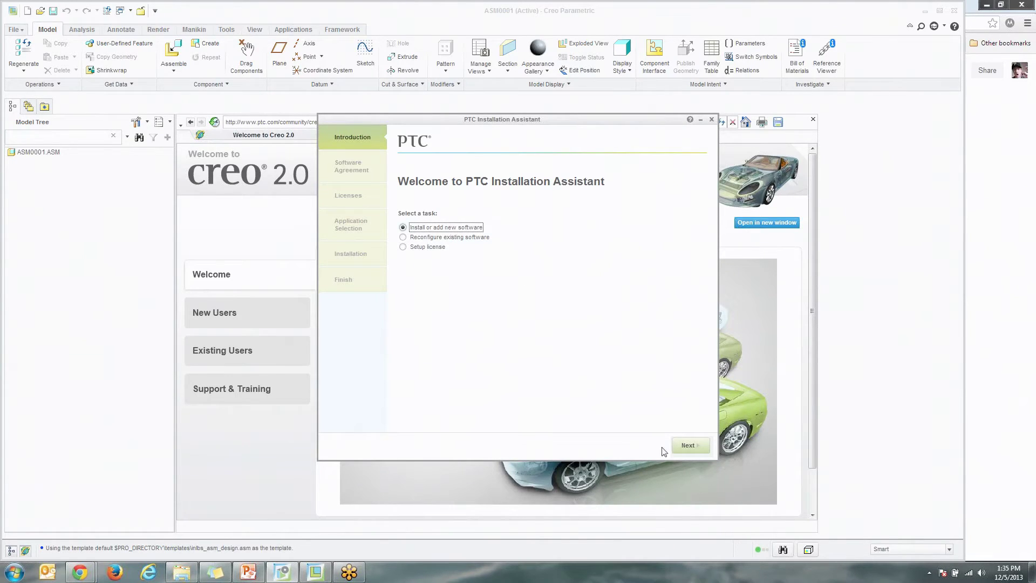
- Proceed with installing new software, accept the license agreement and keep the detected license sources to reach application selection
{"action": "left_click", "coordinate": [687, 446]}
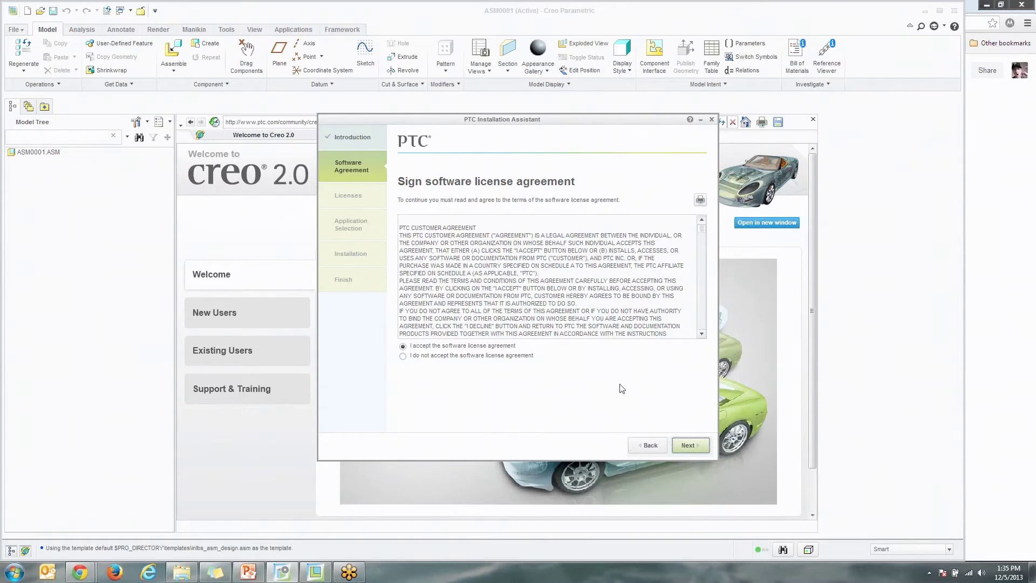
{"action": "left_click", "coordinate": [688, 445]}
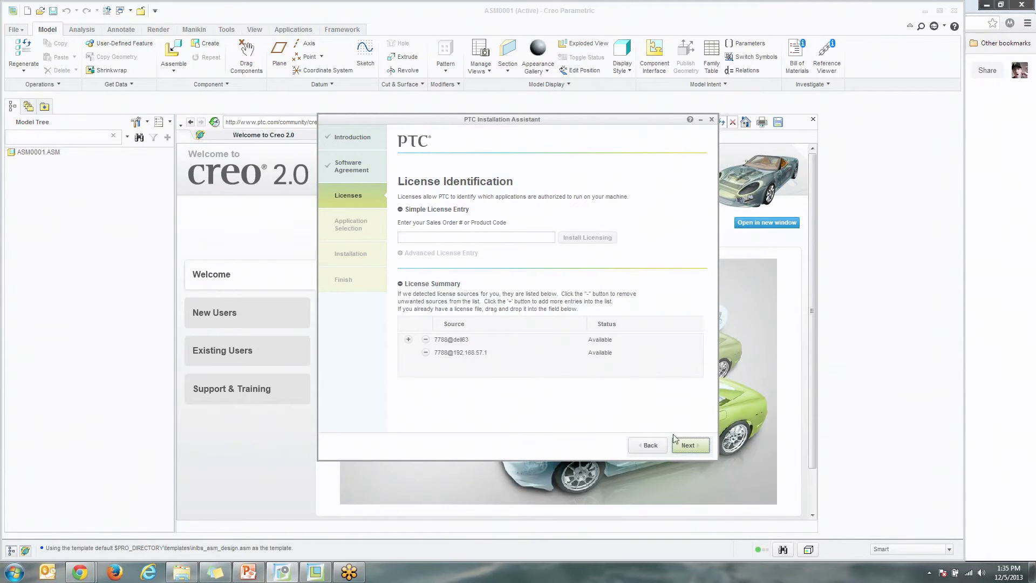
{"action": "left_click", "coordinate": [691, 446]}
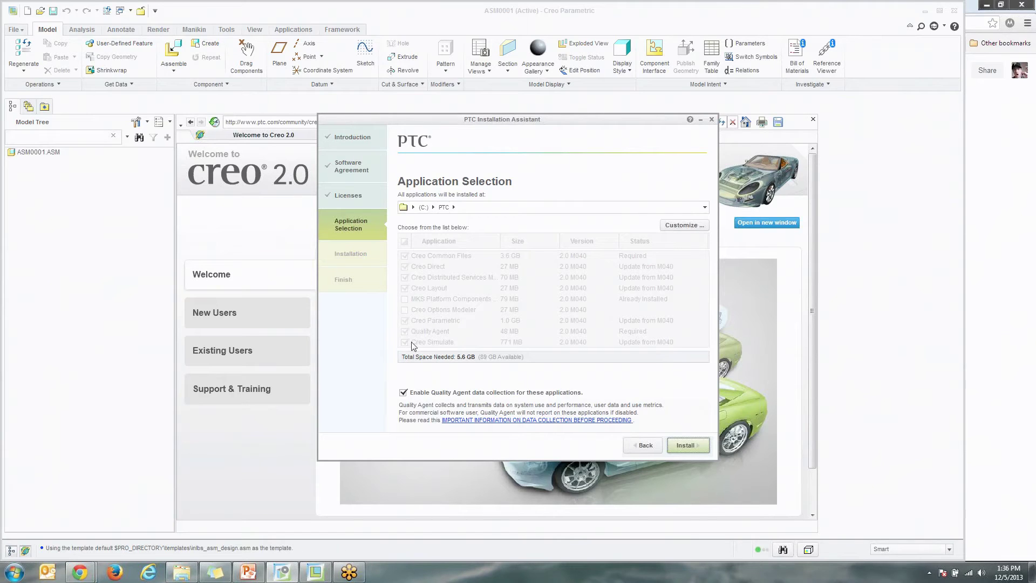
- Review the Creo Parametric application features in the custom installation settings and accept them as they are
{"action": "left_click", "coordinate": [698, 226]}
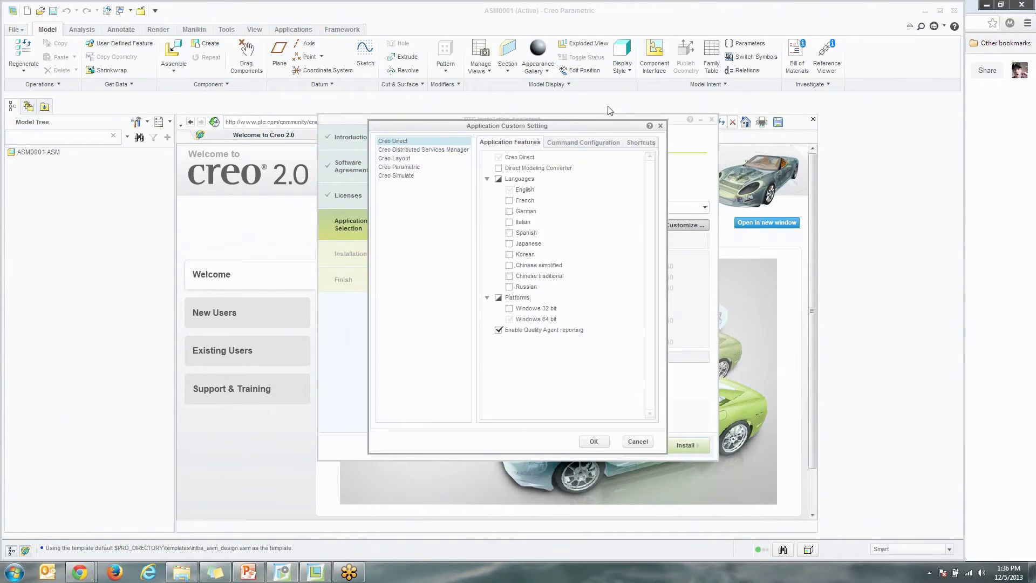
{"action": "left_click", "coordinate": [414, 169]}
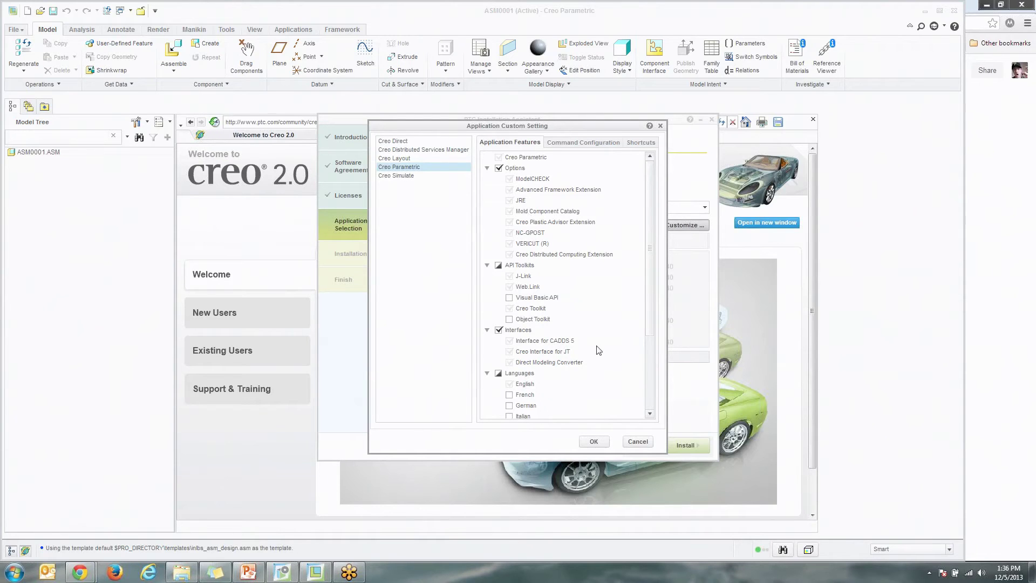
{"action": "left_click", "coordinate": [594, 442]}
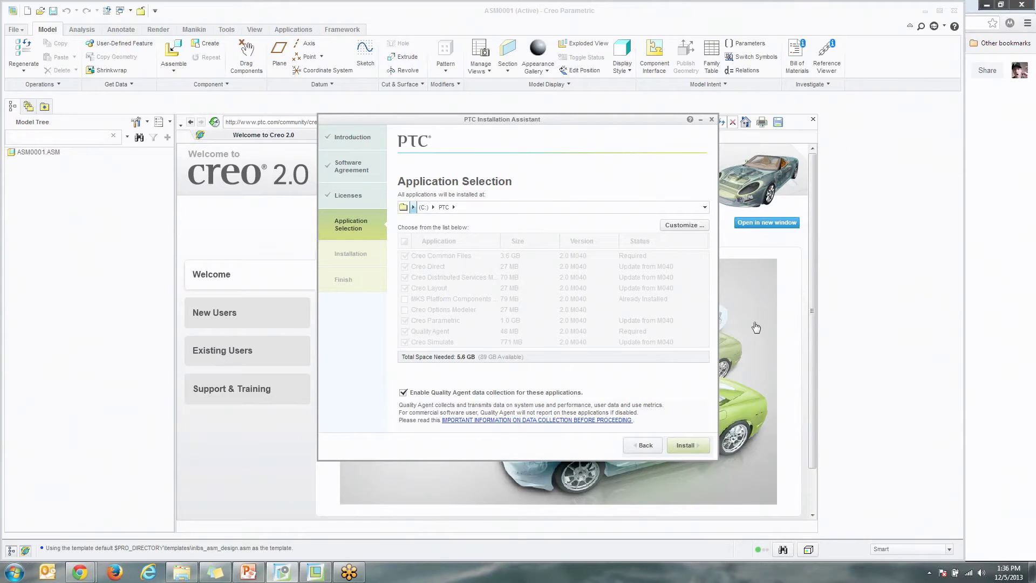
- Switch to Creo Parametric and hide the embedded web browser to show the assembly's graphics area
{"action": "left_click", "coordinate": [861, 305]}
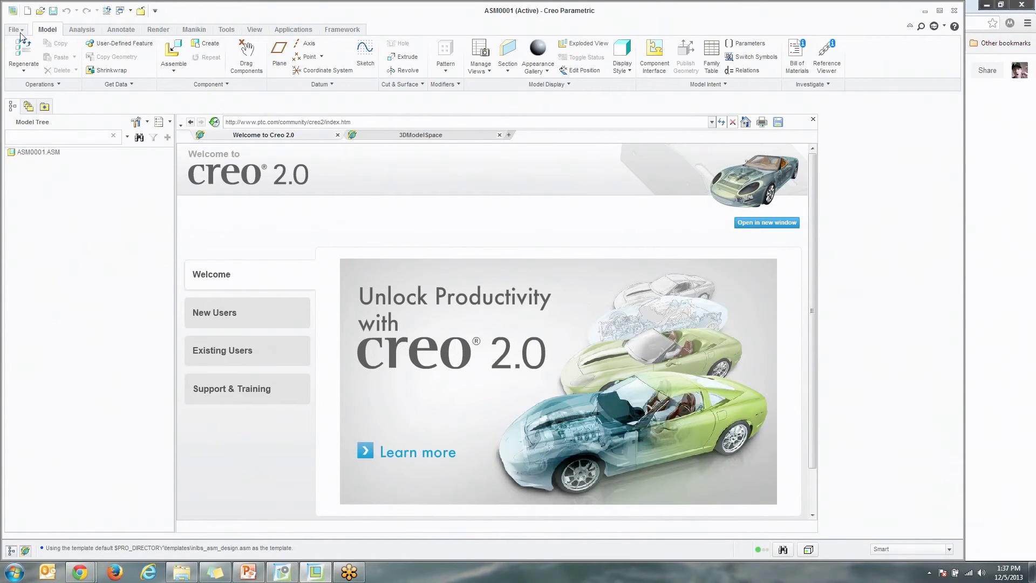
{"action": "left_click", "coordinate": [25, 550]}
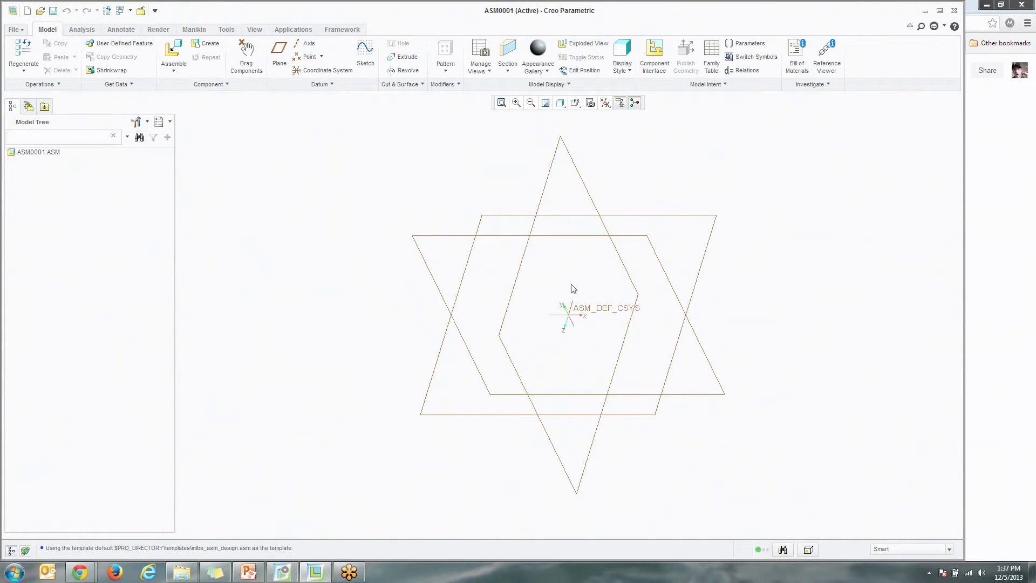
{"action": "left_click", "coordinate": [16, 32]}
{"action": "left_click", "coordinate": [389, 238]}
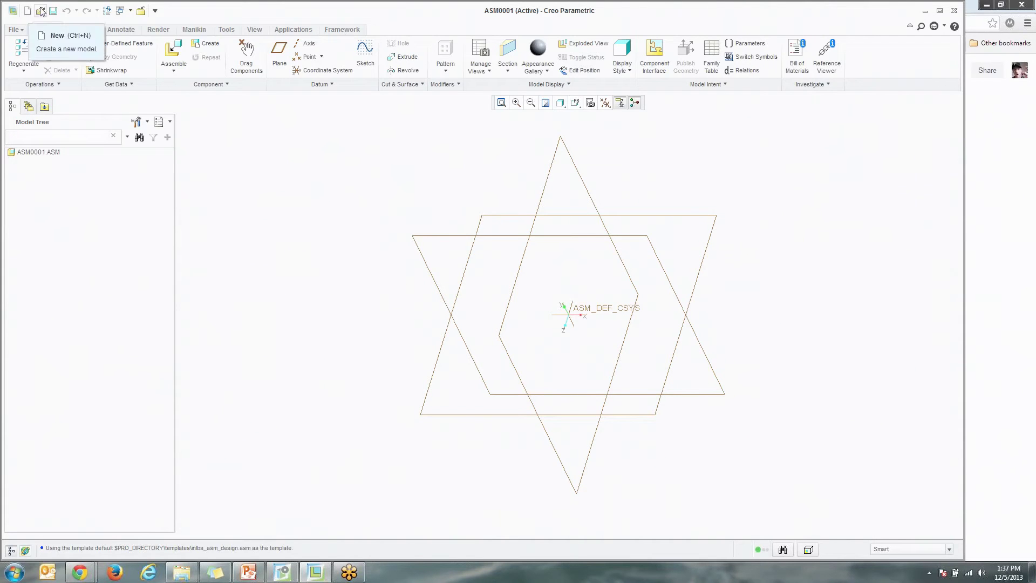
- Open the configuration editor in the Creo Parametric options and search for the keyword afx
{"action": "left_click", "coordinate": [14, 31]}
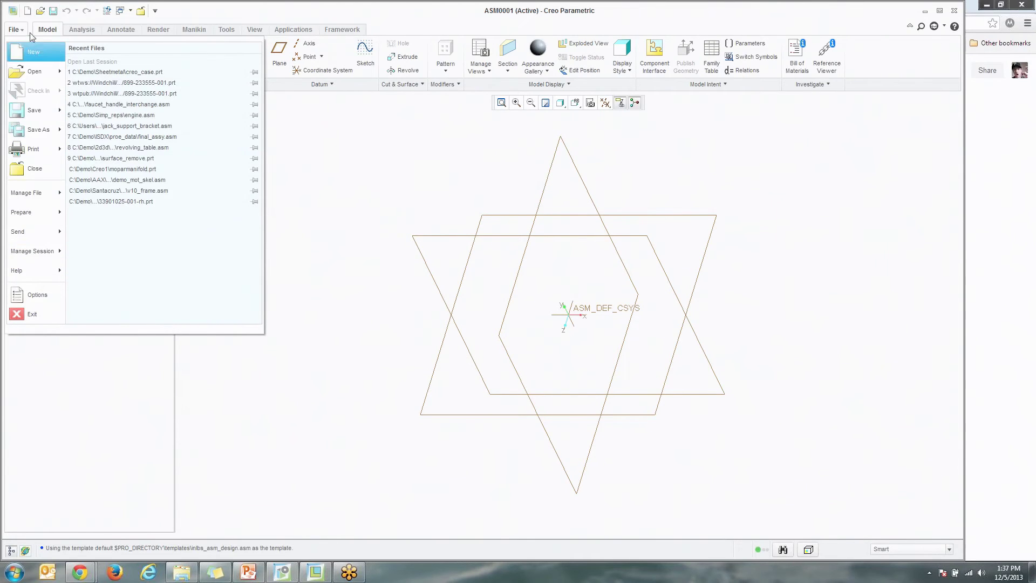
{"action": "left_click", "coordinate": [62, 294]}
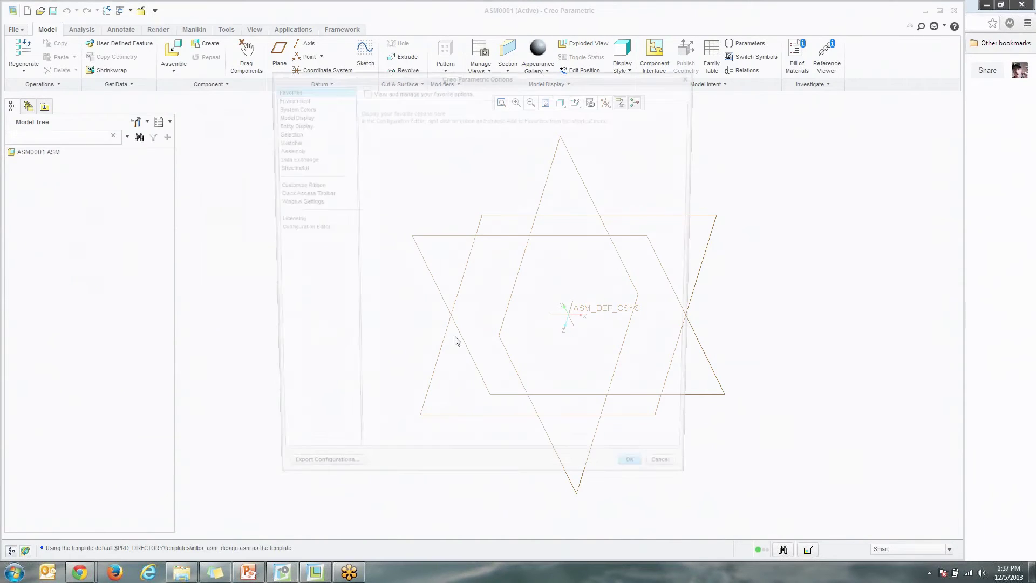
{"action": "left_click", "coordinate": [303, 227]}
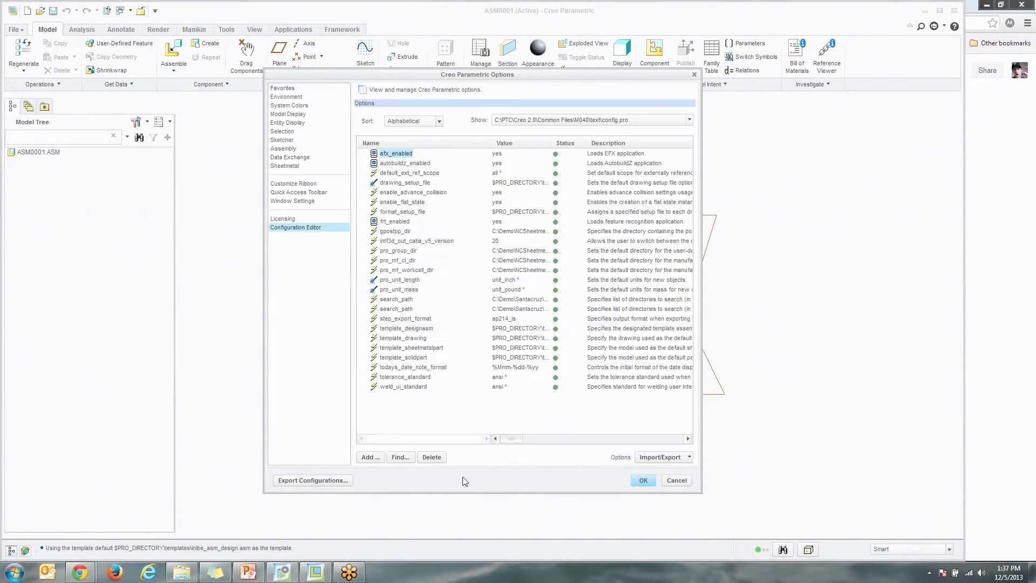
{"action": "left_click", "coordinate": [405, 458]}
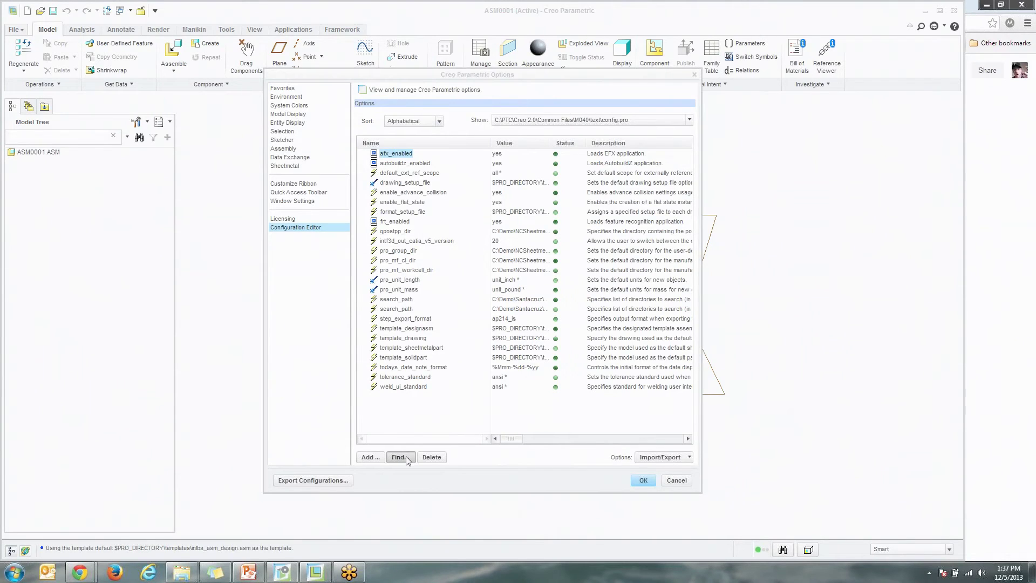
{"action": "type", "text": "afx"}
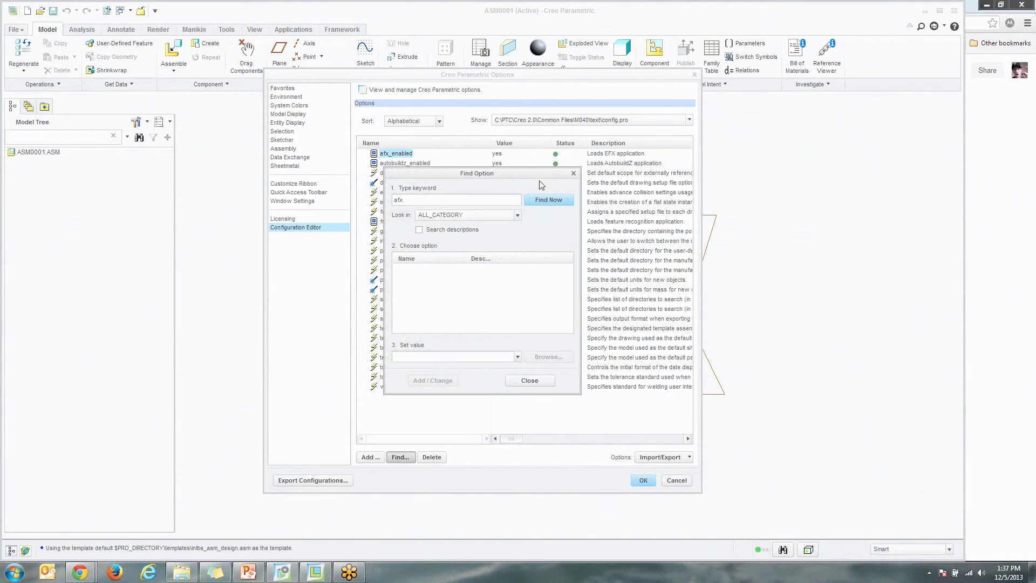
{"action": "left_click", "coordinate": [548, 201]}
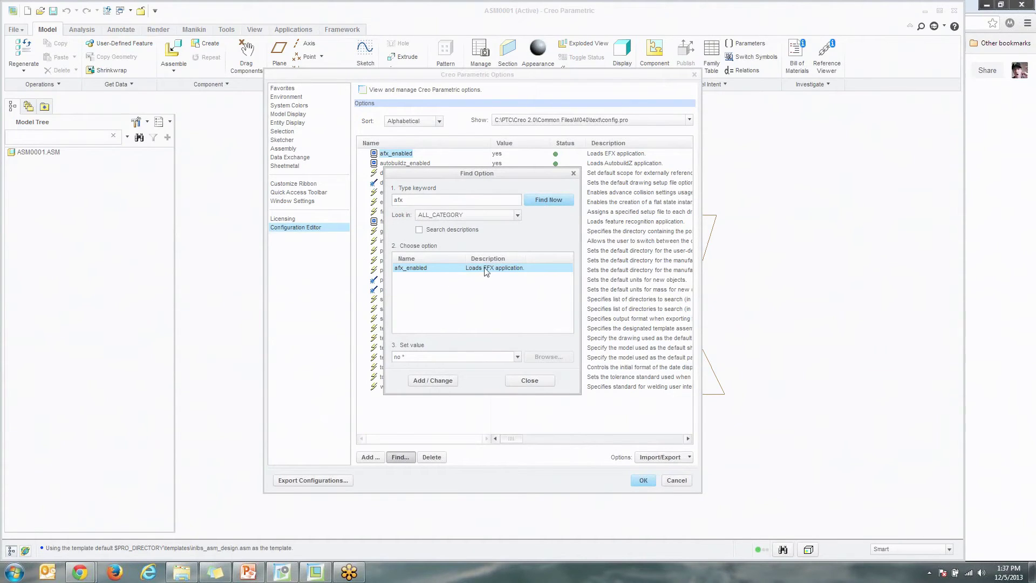
- Set the afx_enabled option to yes and cancel out of the Creo Parametric options
{"action": "left_click", "coordinate": [518, 356]}
{"action": "left_click", "coordinate": [496, 375]}
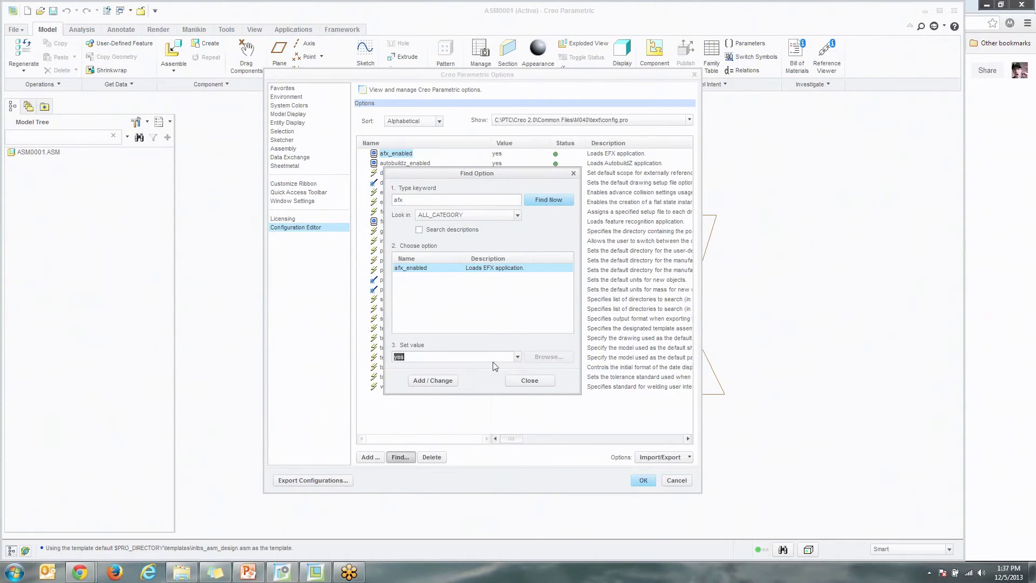
{"action": "left_click", "coordinate": [434, 380]}
{"action": "left_click", "coordinate": [543, 382]}
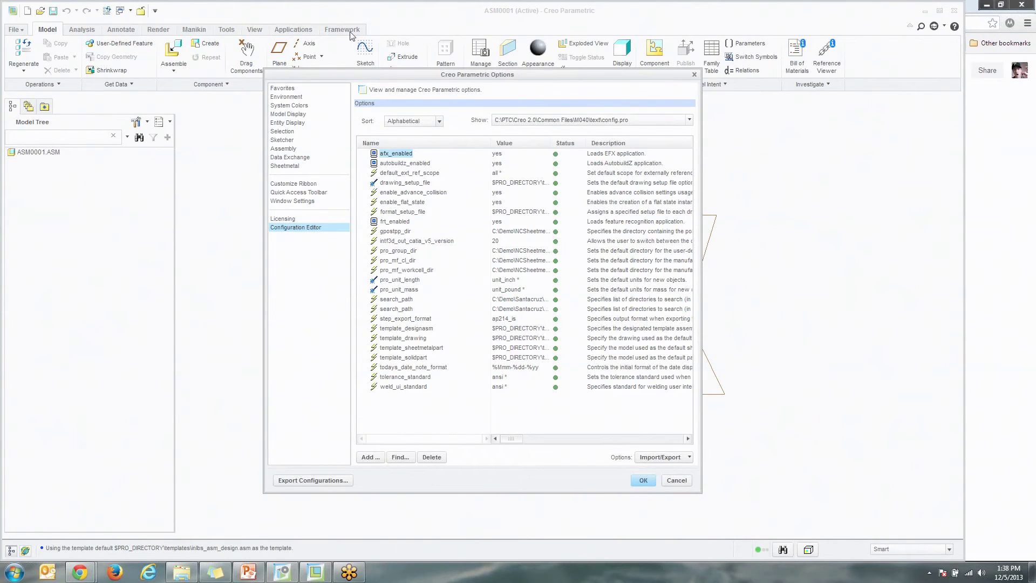
{"action": "left_click", "coordinate": [685, 478]}
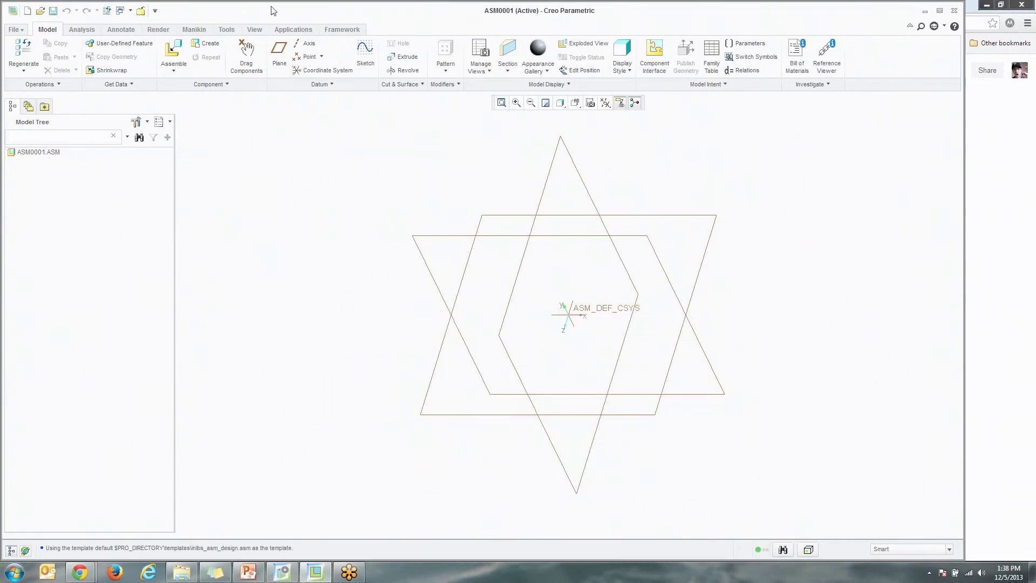
- Take the assembly into the Simulate application and enable the Simulate Lite capability mode in its model setup
{"action": "left_click", "coordinate": [342, 29]}
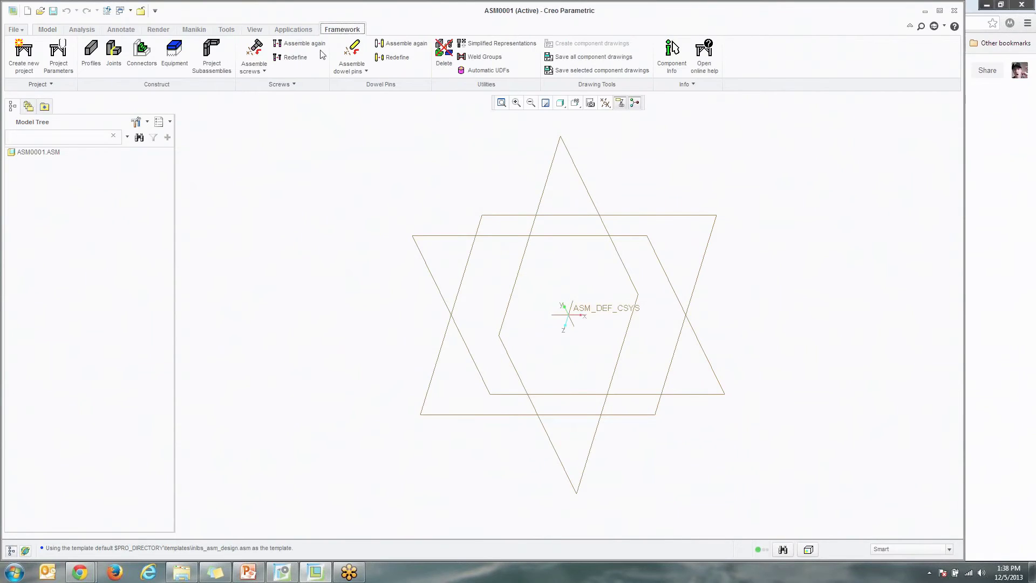
{"action": "left_click", "coordinate": [305, 31]}
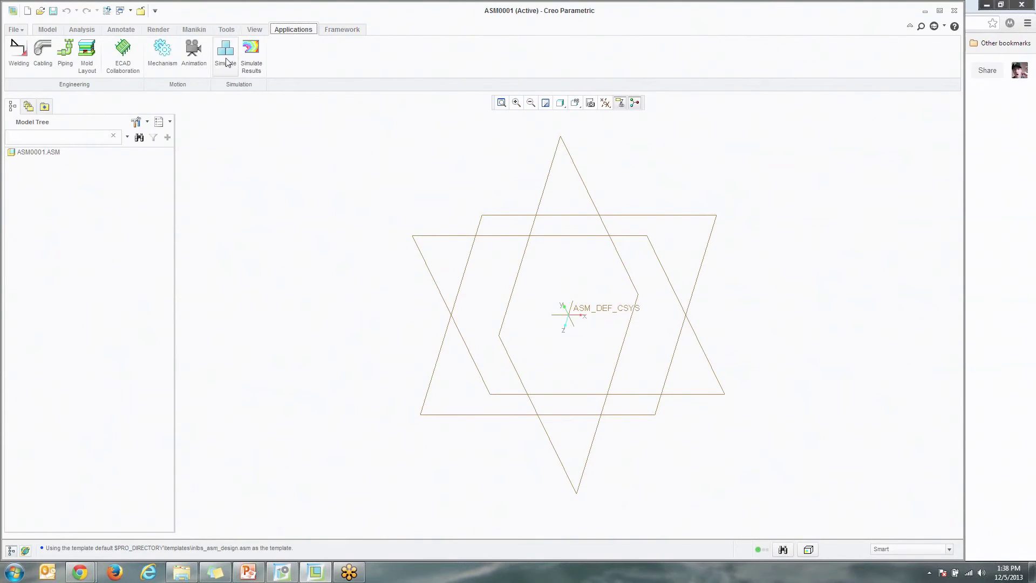
{"action": "left_click", "coordinate": [227, 63]}
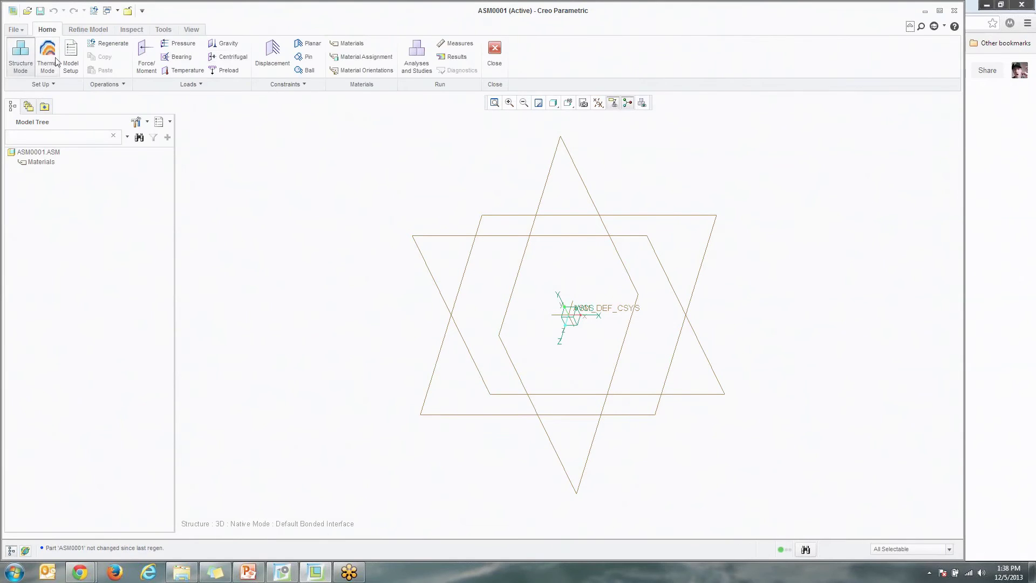
{"action": "left_click", "coordinate": [71, 56]}
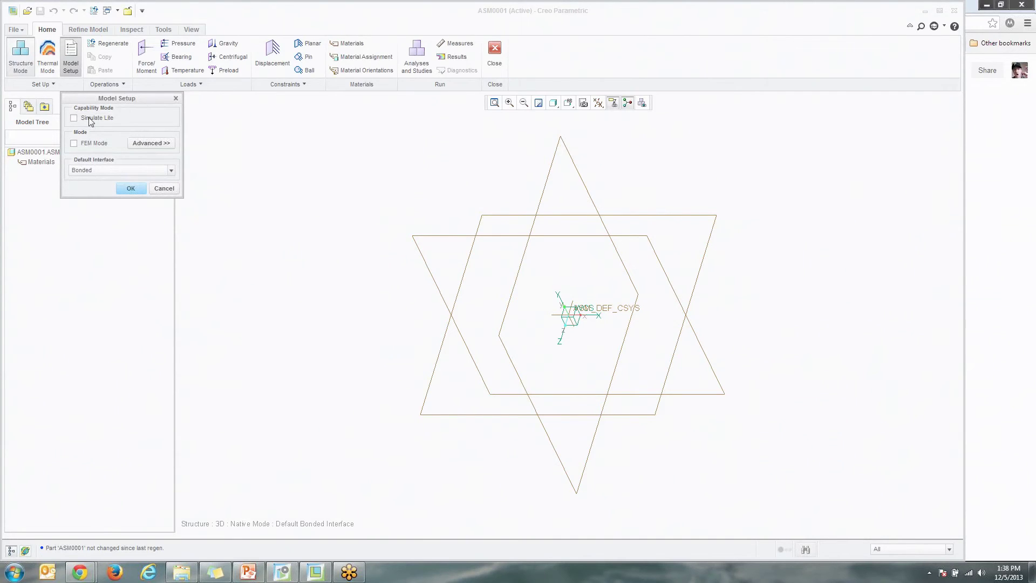
{"action": "left_click", "coordinate": [75, 119]}
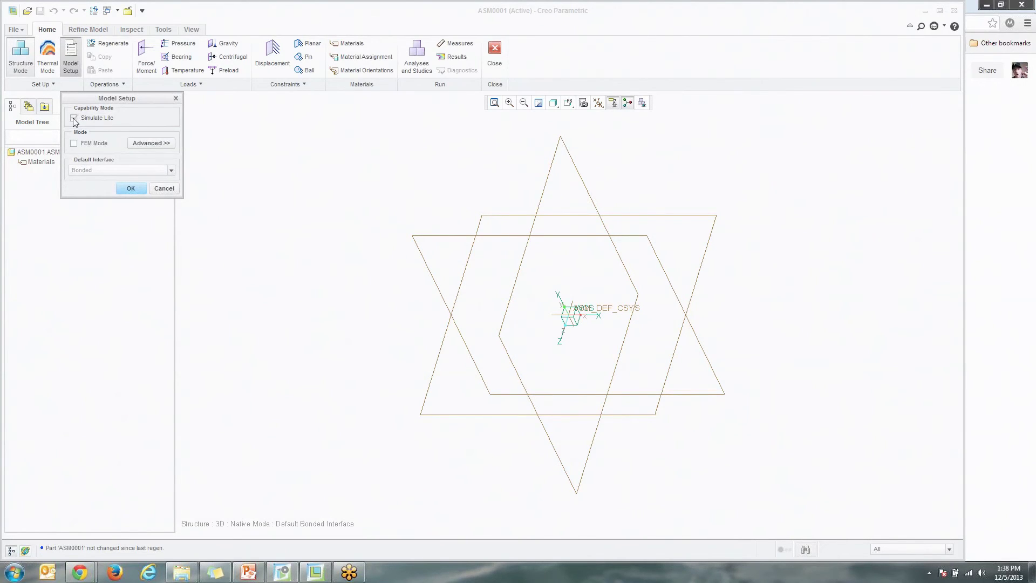
{"action": "left_click", "coordinate": [131, 189]}
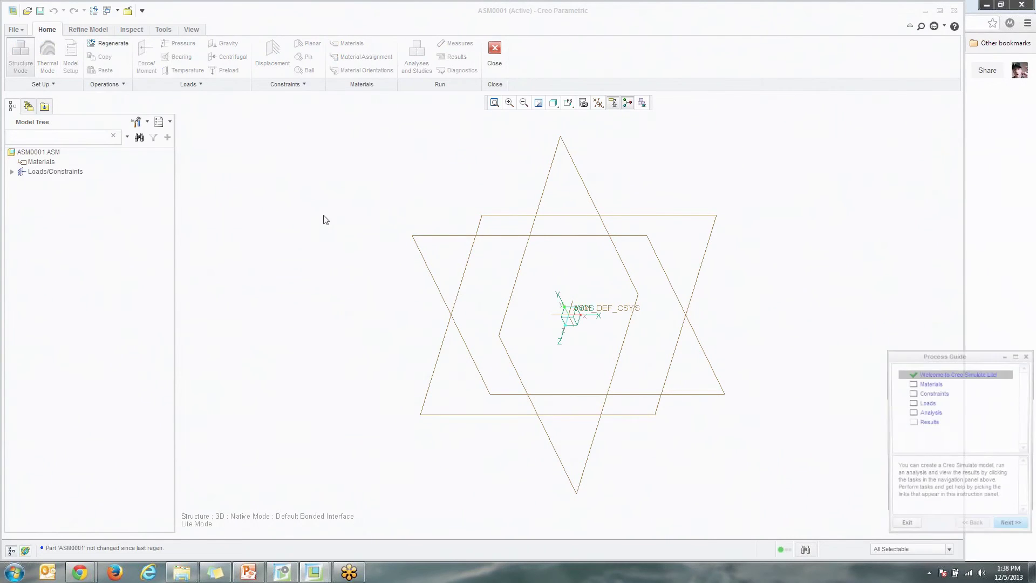
{"action": "left_click_drag", "start_coordinate": [951, 360], "coordinate": [894, 324]}
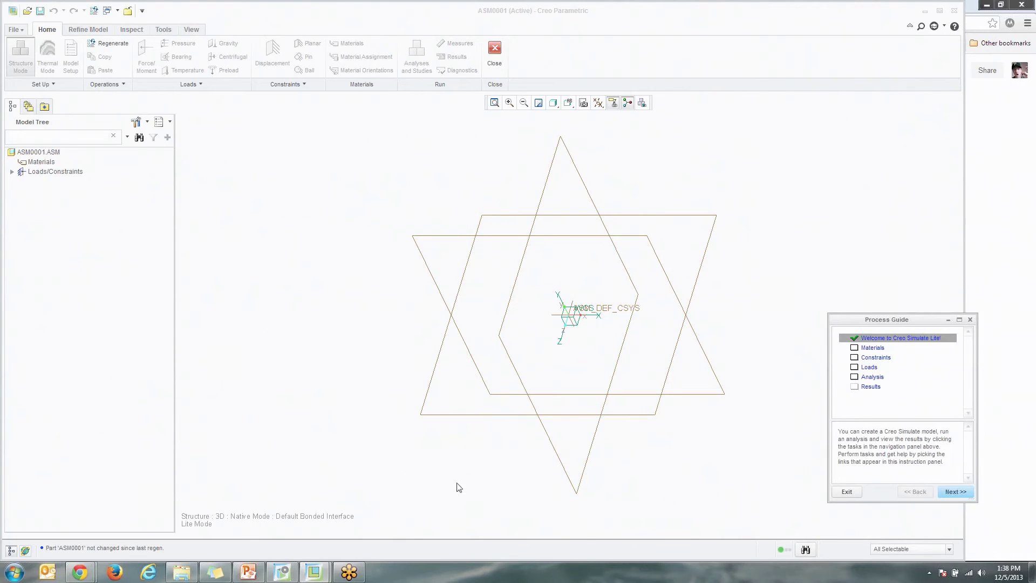
- Switch to Chrome and read PTC support article CS59300 on the Creo Simulate license error and its workaround
{"action": "mouse_move", "coordinate": [78, 573]}
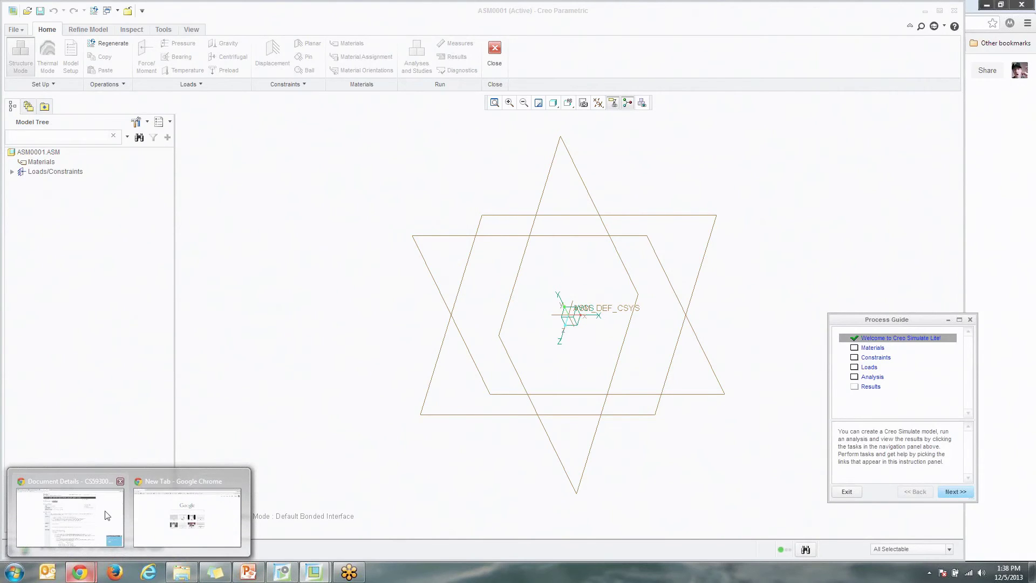
{"action": "left_click", "coordinate": [106, 515]}
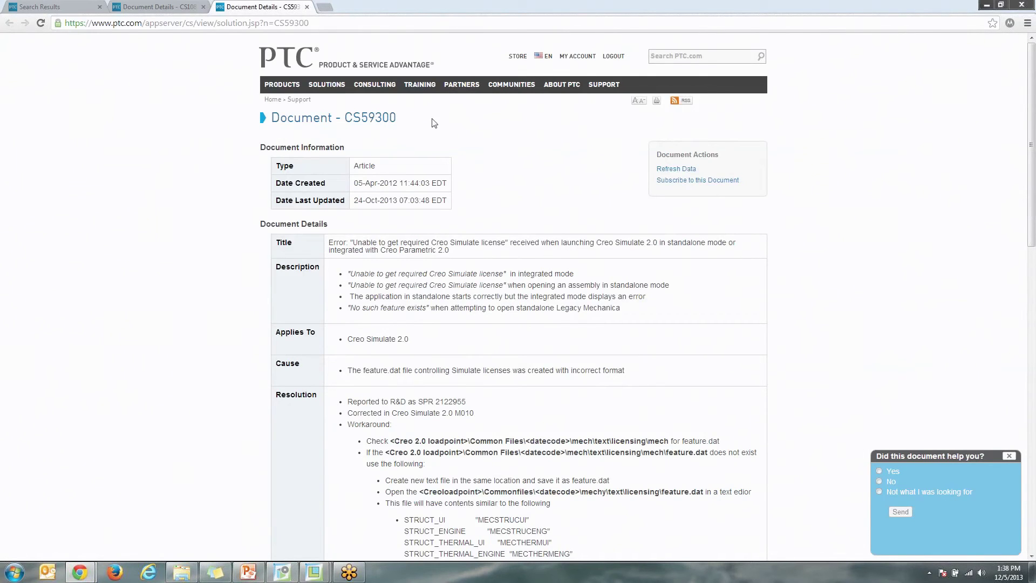
{"action": "mouse_move", "coordinate": [604, 87]}
{"action": "scroll", "coordinate": [506, 277], "scroll_direction": "down", "scroll_amount": 1}
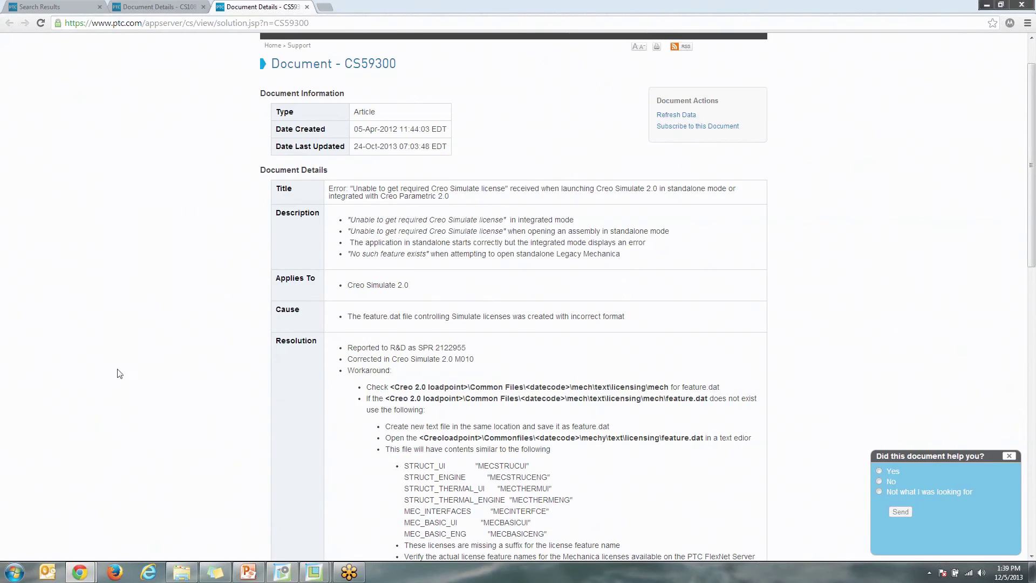
{"action": "mouse_move", "coordinate": [77, 576]}
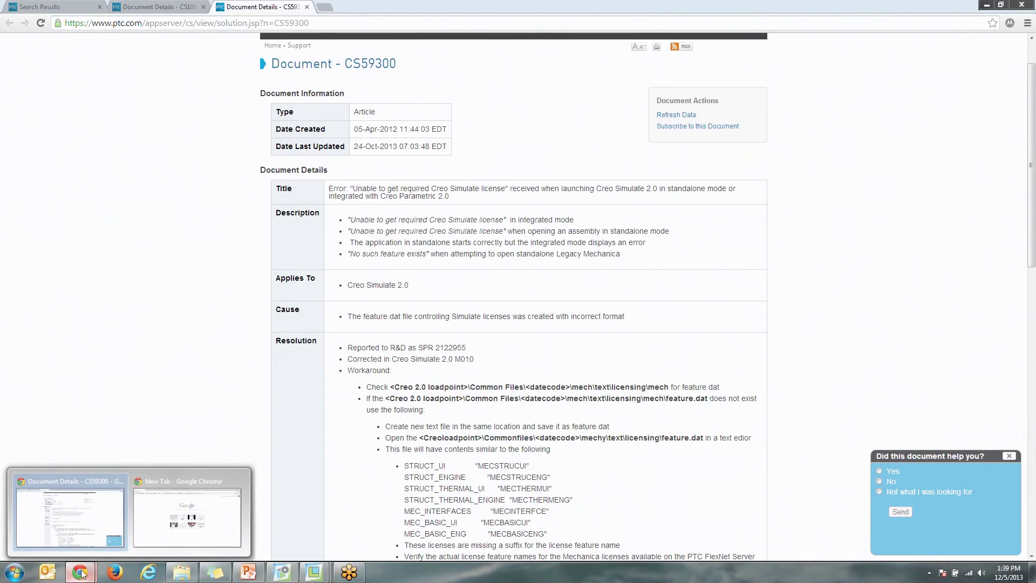
{"action": "mouse_move", "coordinate": [166, 521]}
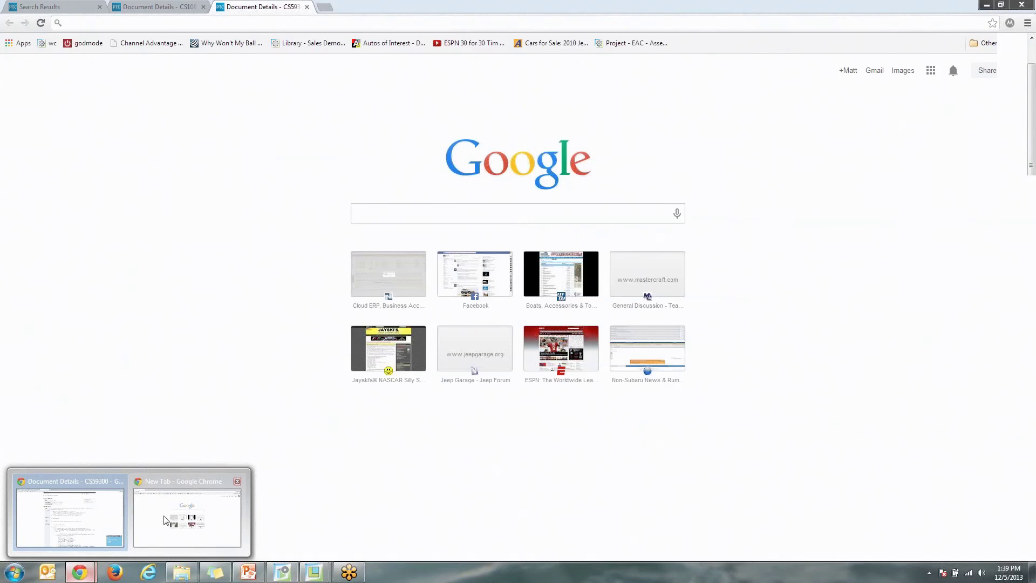
- Copy the article number CS59300 from the document heading and switch to the Chrome window with the blank new tab
{"action": "left_click_drag", "start_coordinate": [397, 63], "coordinate": [343, 63]}
{"action": "key", "text": "ctrl+c"}
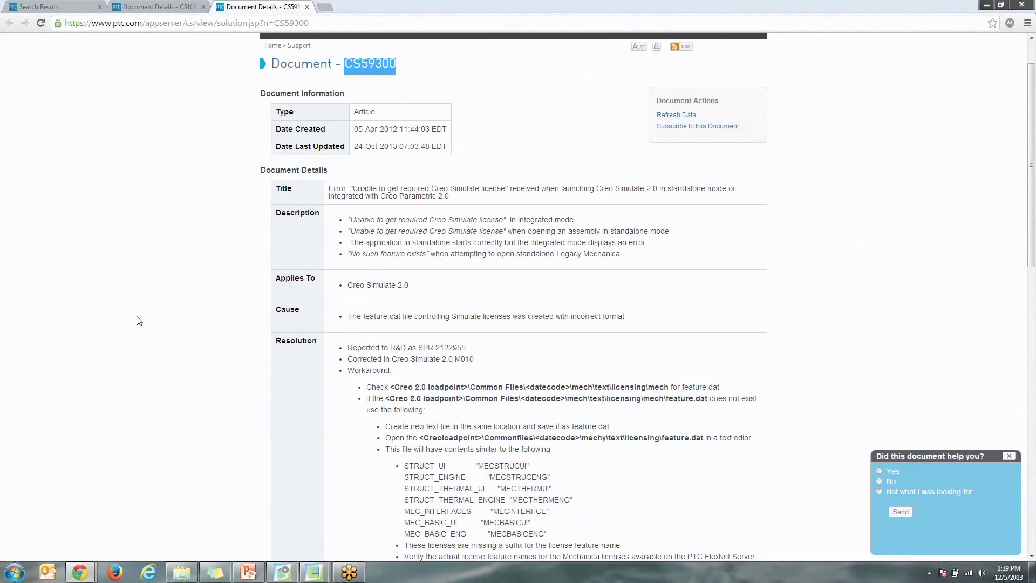
{"action": "left_click", "coordinate": [85, 571]}
{"action": "left_click", "coordinate": [186, 517]}
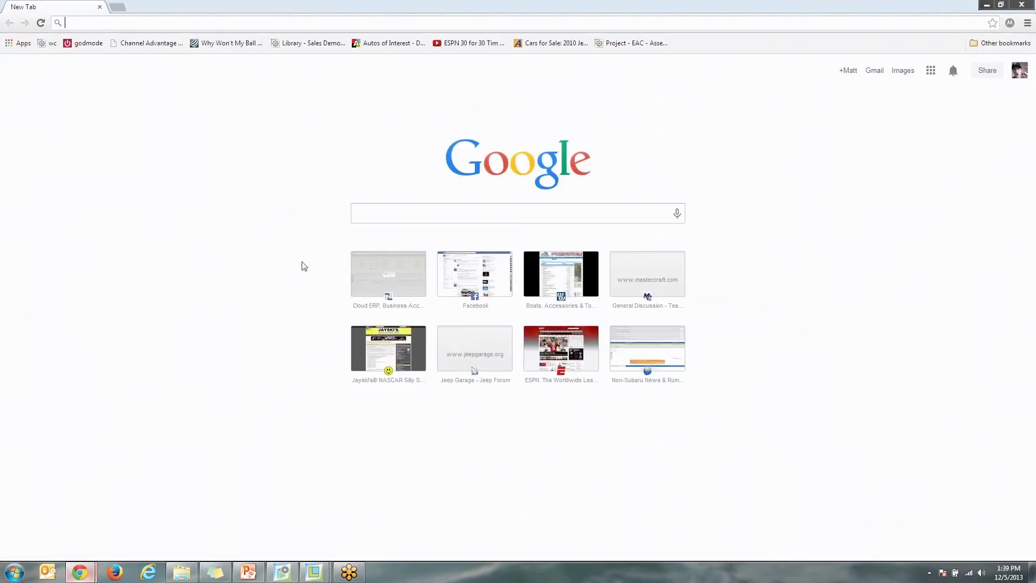
{"action": "type", "text": "ptc/c"}
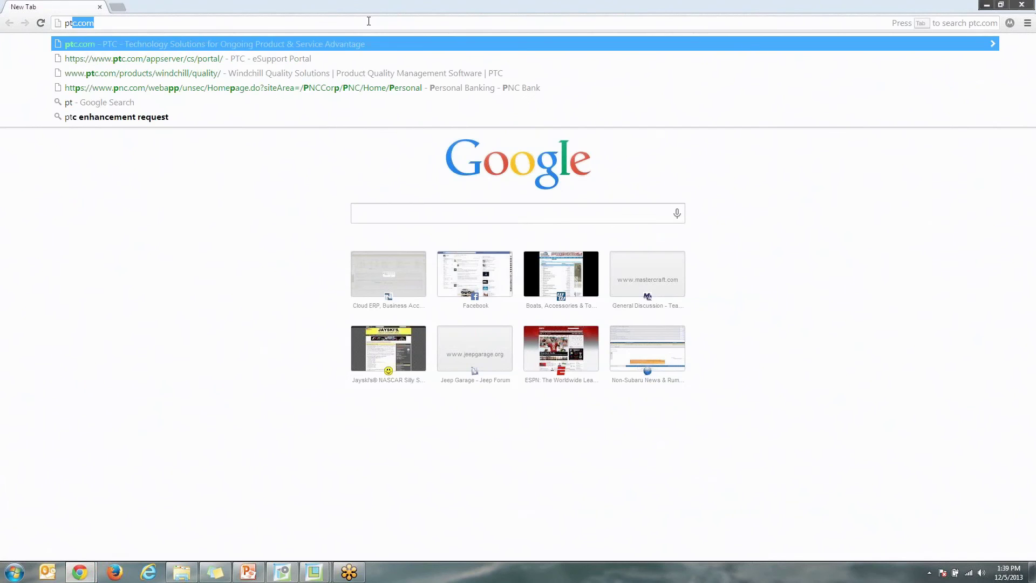
{"action": "key", "text": "BackSpace"}
{"action": "key", "text": "BackSpace"}
{"action": "type", "text": ".c"}
{"action": "key", "text": "Return"}
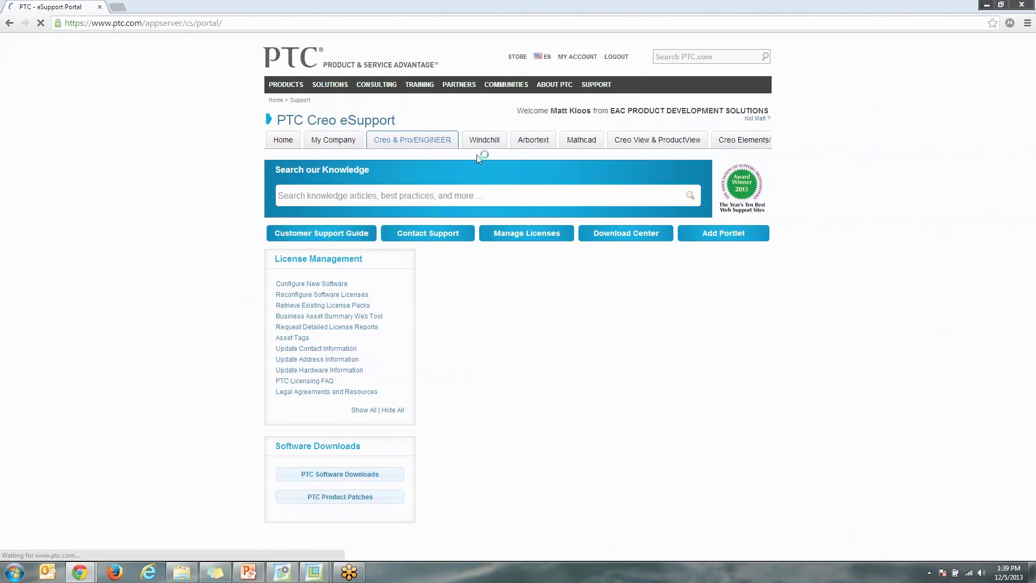
- Search the support knowledge base for CS59300 and open the article, continuing with your own account information
{"action": "left_click", "coordinate": [389, 195]}
{"action": "key", "text": "ctrl+v"}
{"action": "key", "text": "Return"}
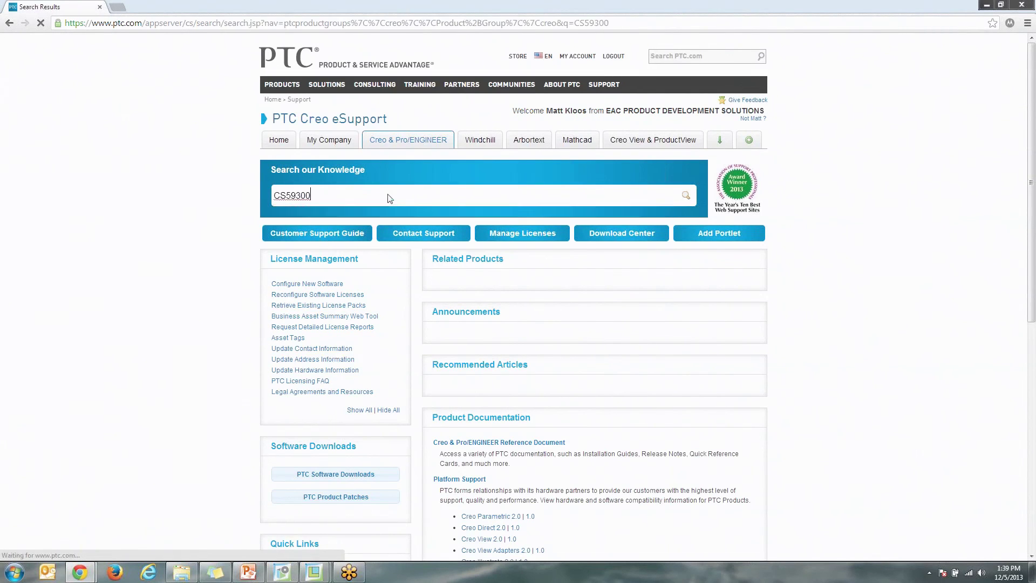
{"action": "left_click", "coordinate": [456, 200]}
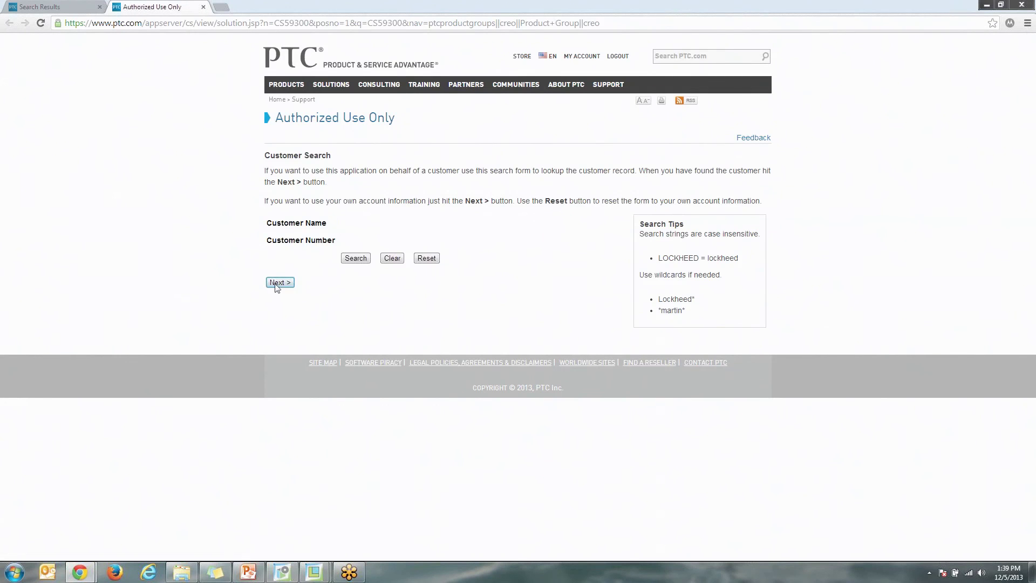
{"action": "left_click", "coordinate": [276, 283]}
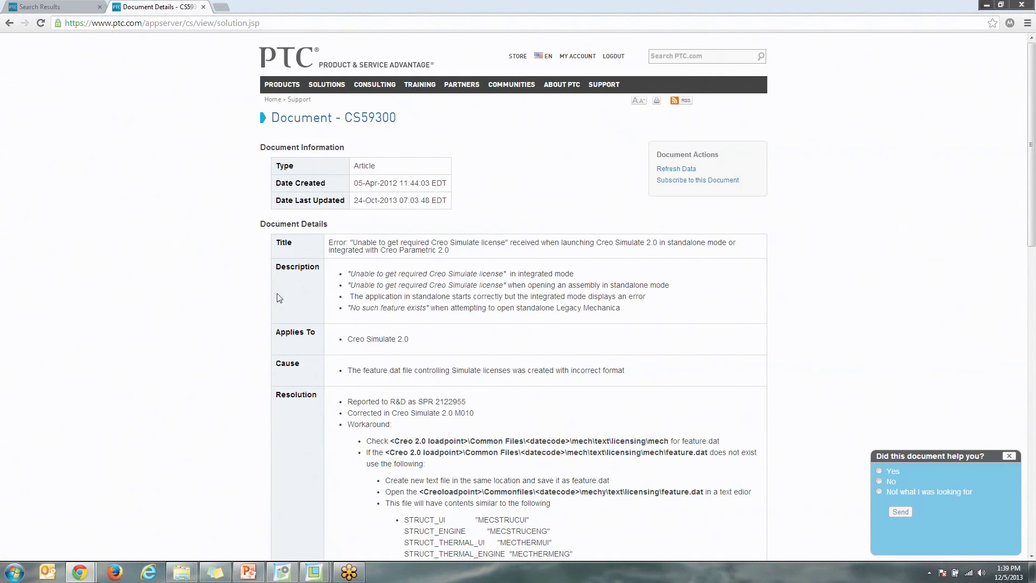
{"action": "scroll", "coordinate": [300, 291], "scroll_direction": "down", "scroll_amount": 1}
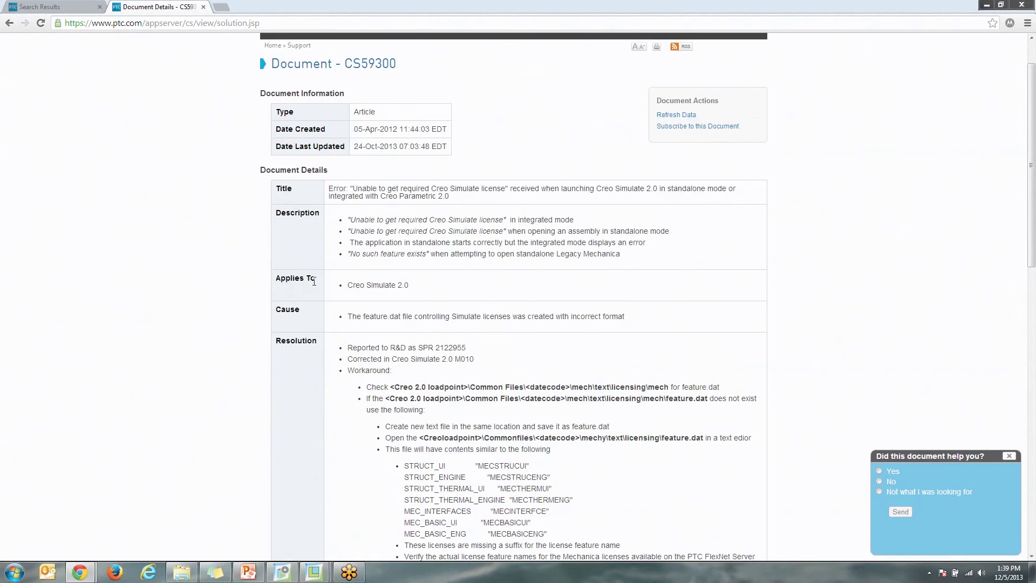